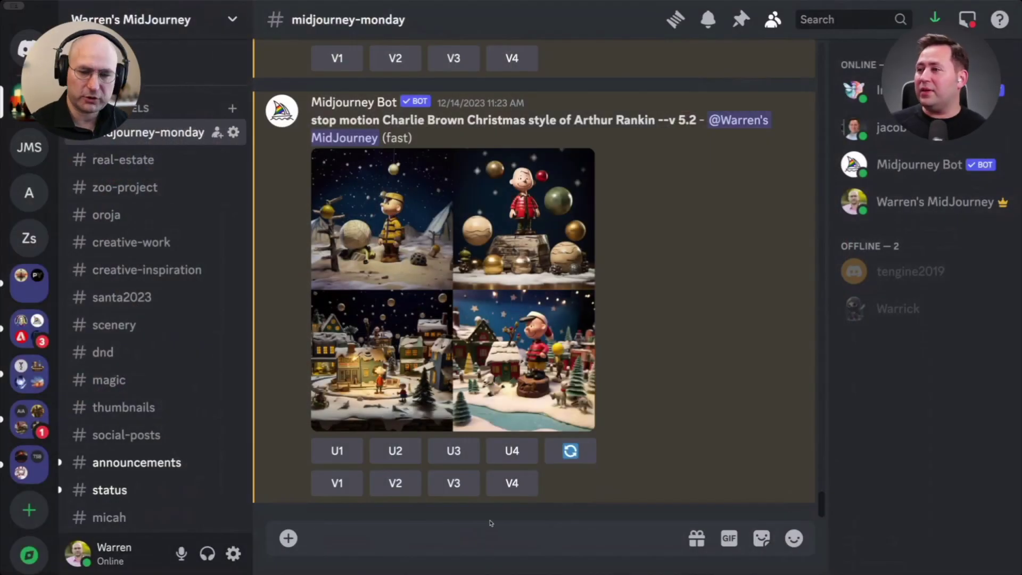
text(/)
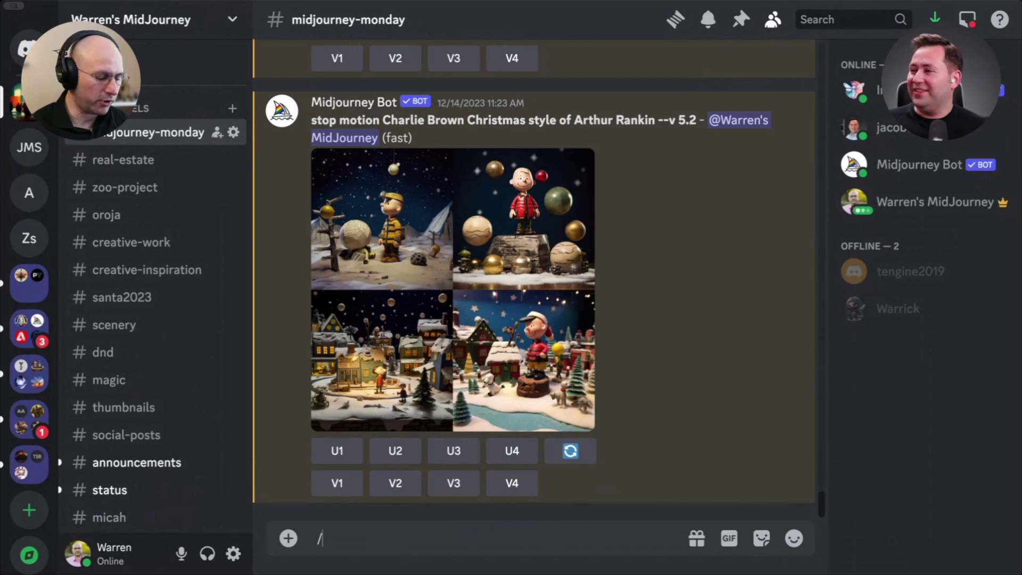
text(im)
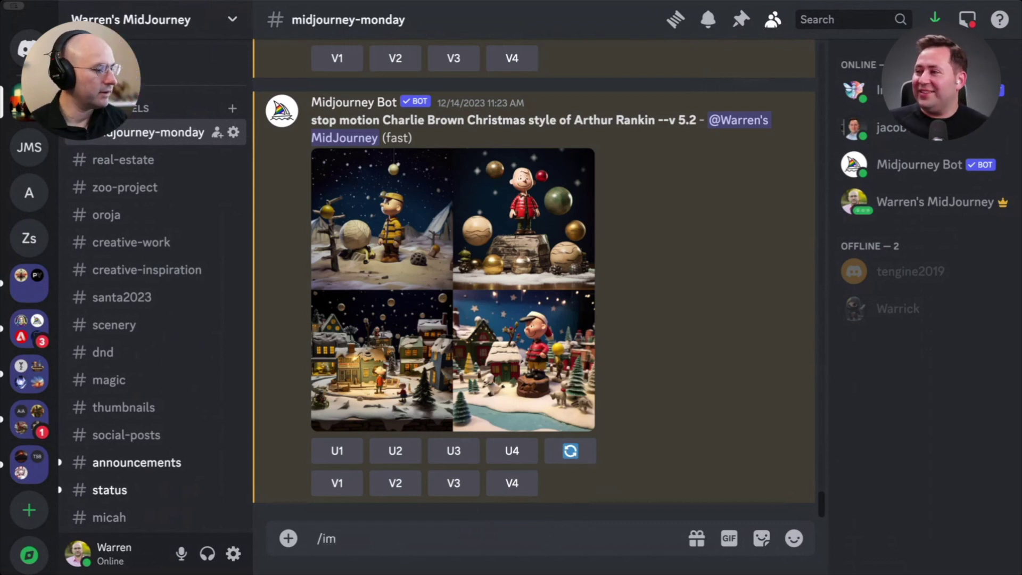
Submit an /imagine request for the 18th-century sci-fi cityscape prompt with --ar 16:9
key(BackSpace)
key(BackSpace)
key(BackSpace)
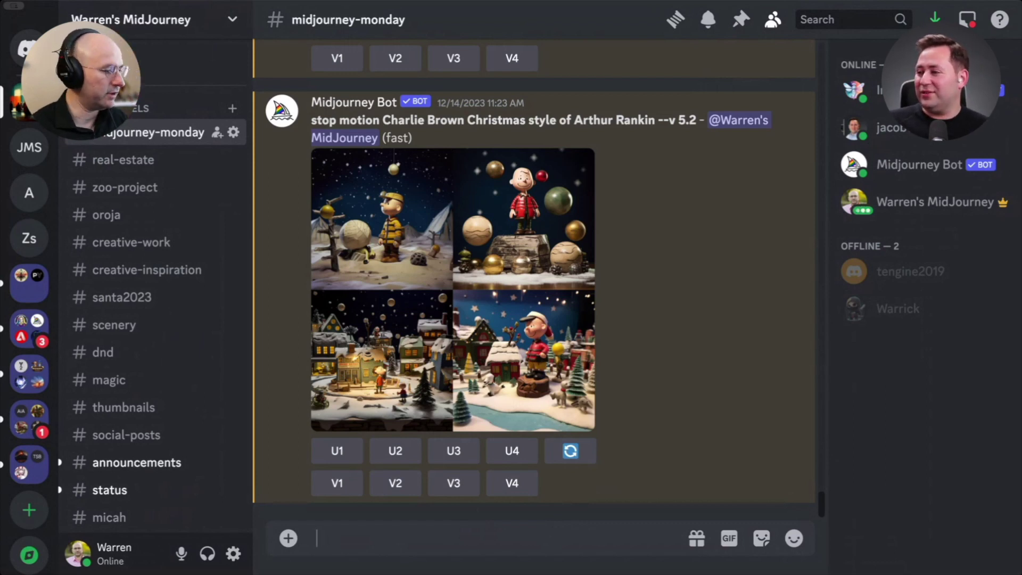
text(/)
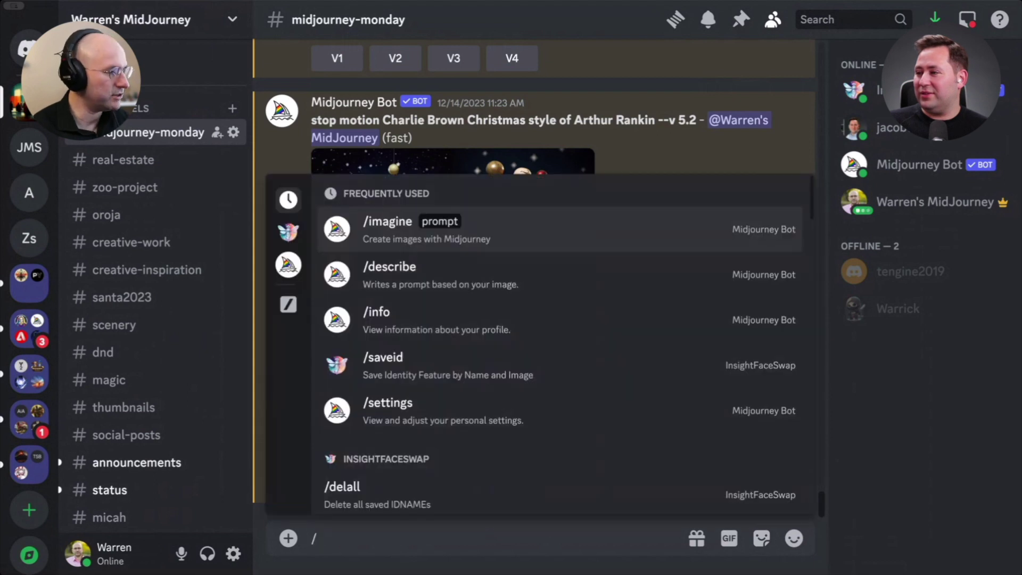
key(Return)
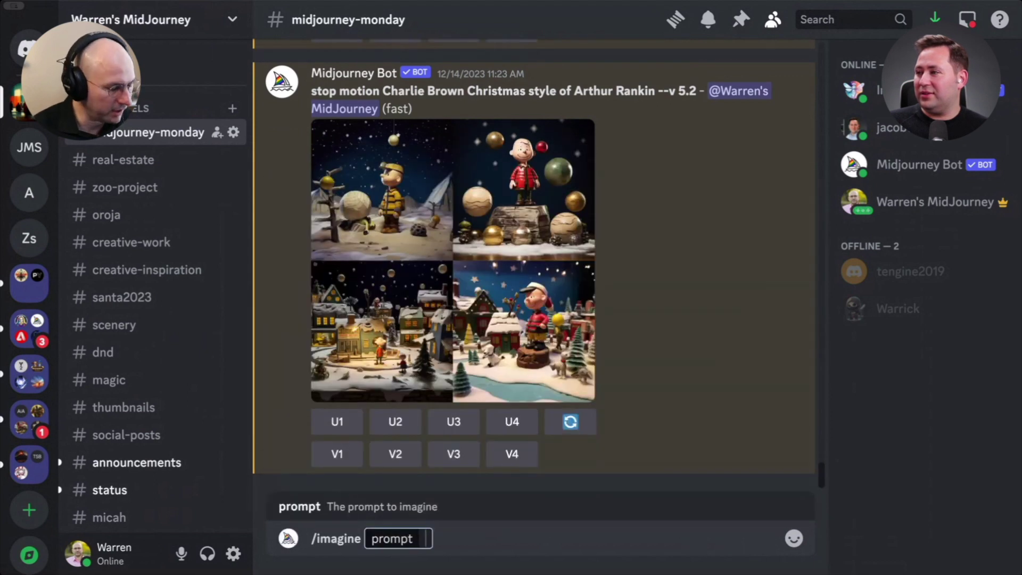
text(Futuristic cityscape with a blend of 18th-century architecture and sci-fi elements --ar 16:9)
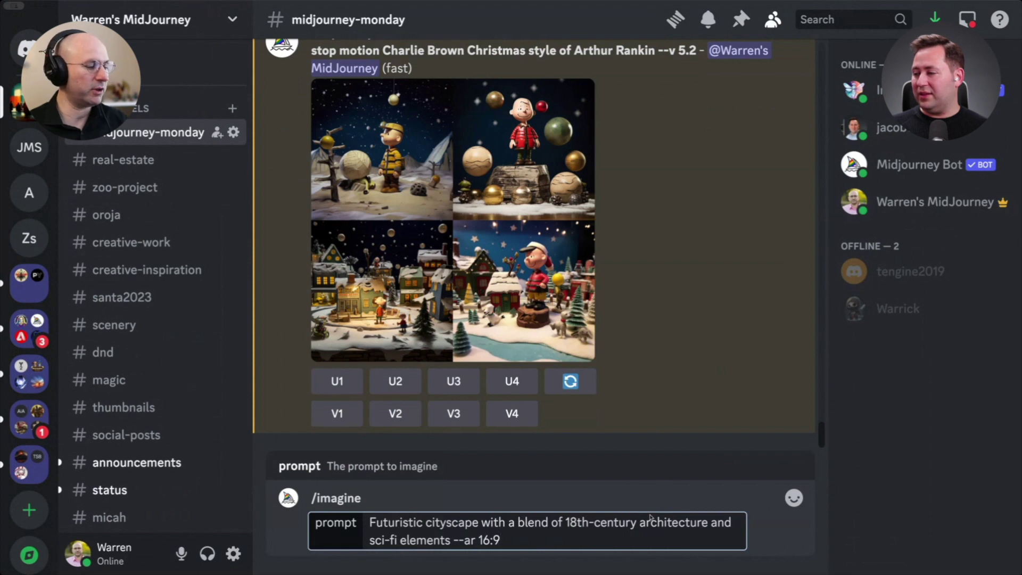
key(Return)
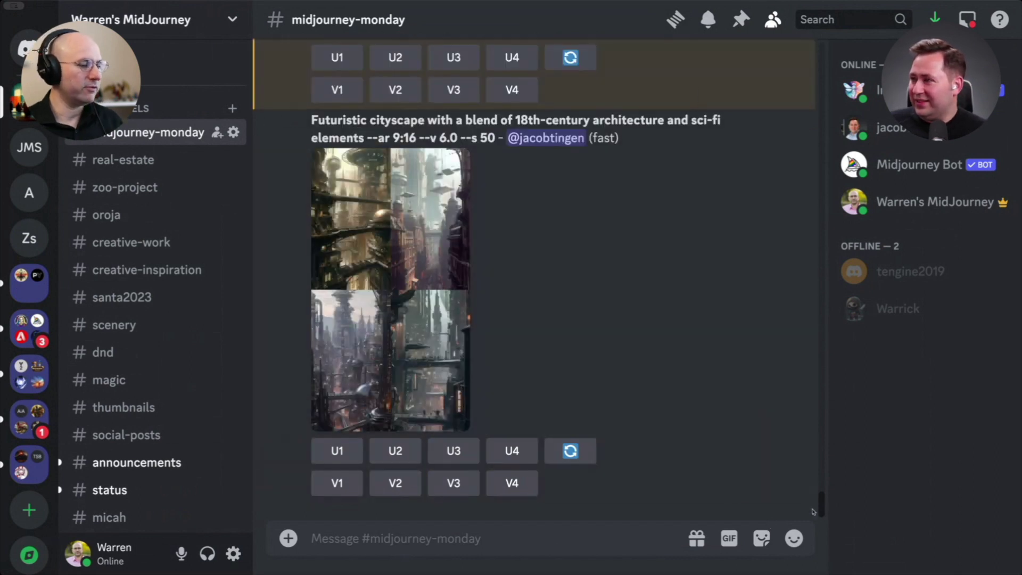
scroll(821, 507, up, 1)
scroll(821, 506, up, 3)
scroll(821, 503, up, 2)
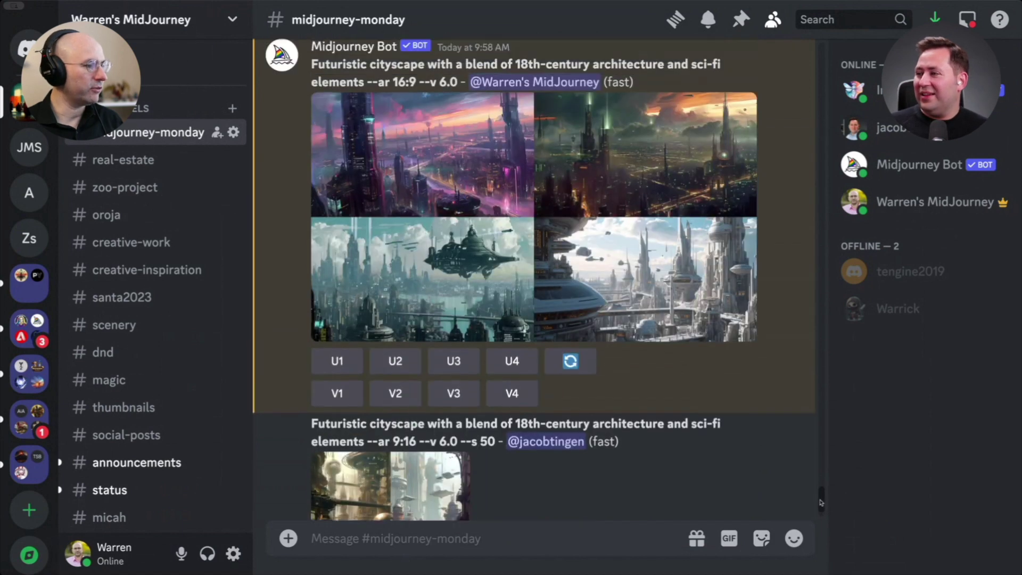
scroll(821, 503, up, 1)
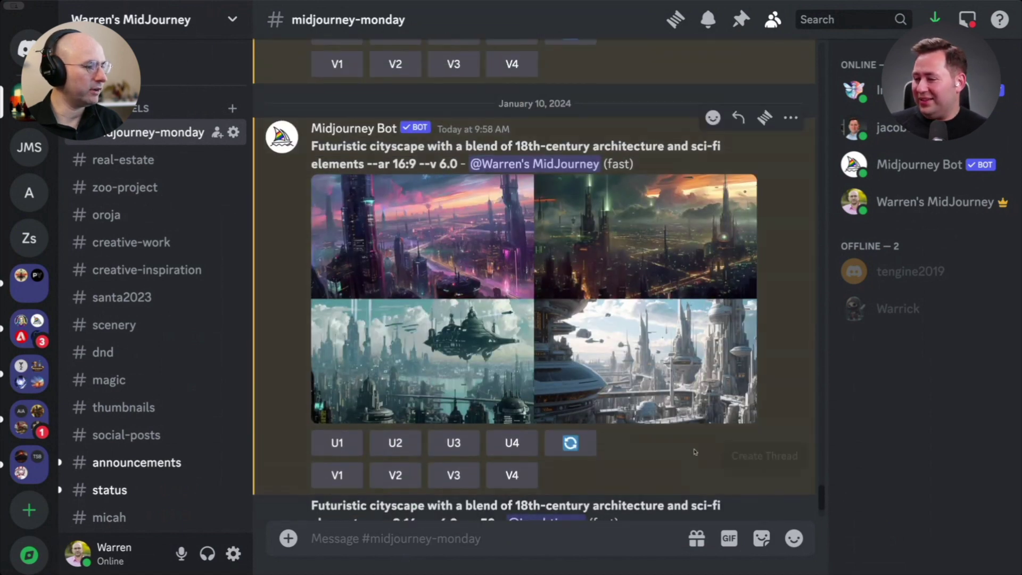
View the 16:9 cityscape grid enlarged, close it, then enlarge the 9:16 grid
click(538, 374)
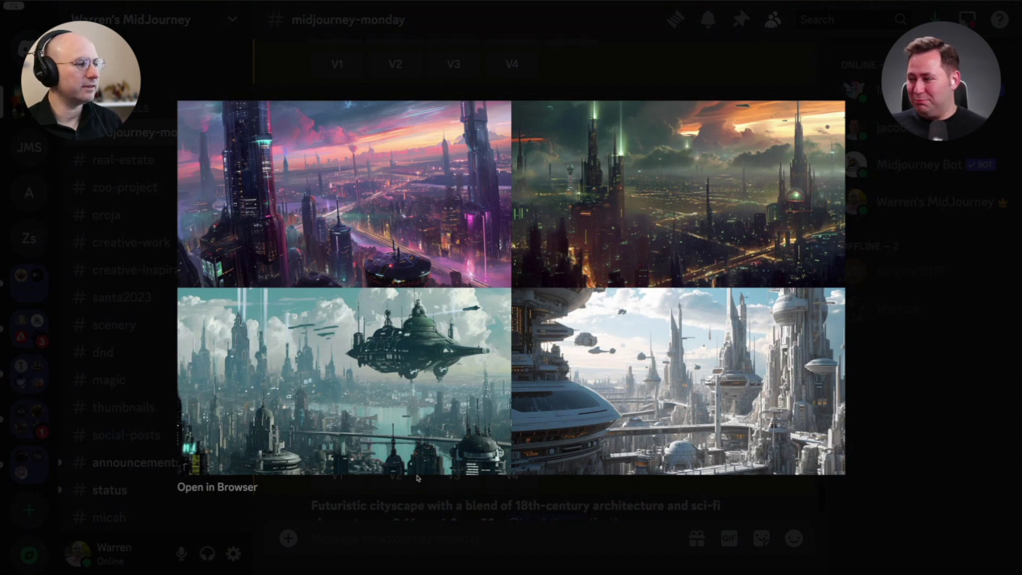
click(662, 92)
scroll(822, 502, down, 3)
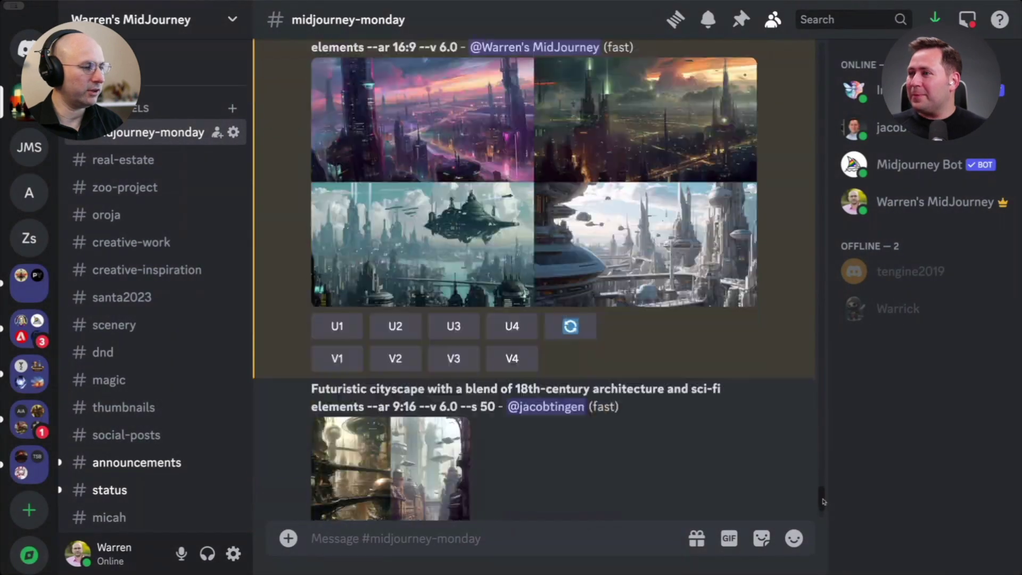
scroll(822, 501, down, 3)
click(399, 289)
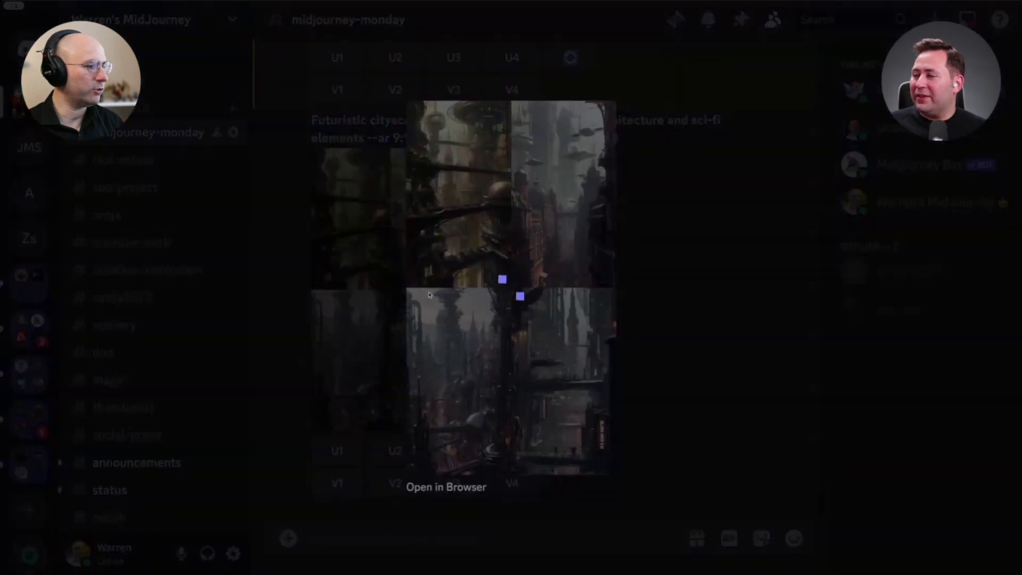